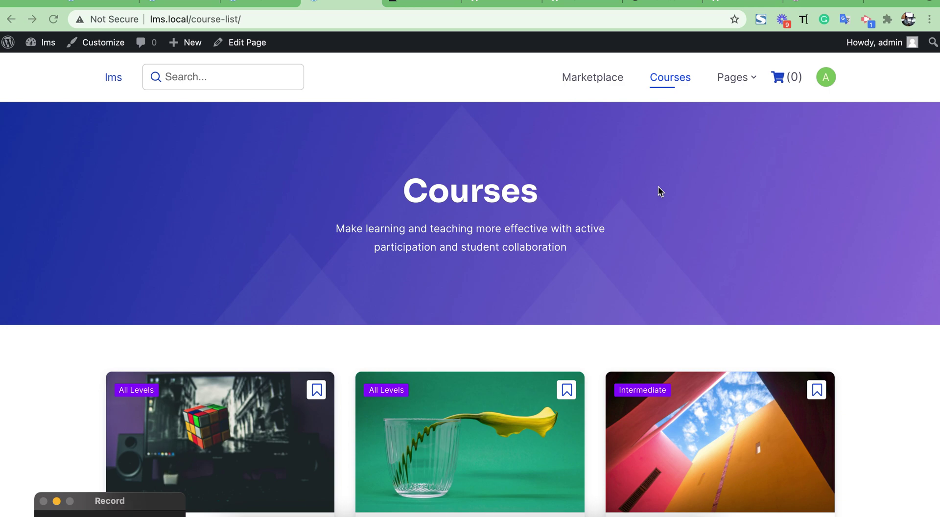
Step: View the Child Themes handbook page, then switch to the course-advance-filter gist
{"action": "left_click", "coordinate": [822, 1]}
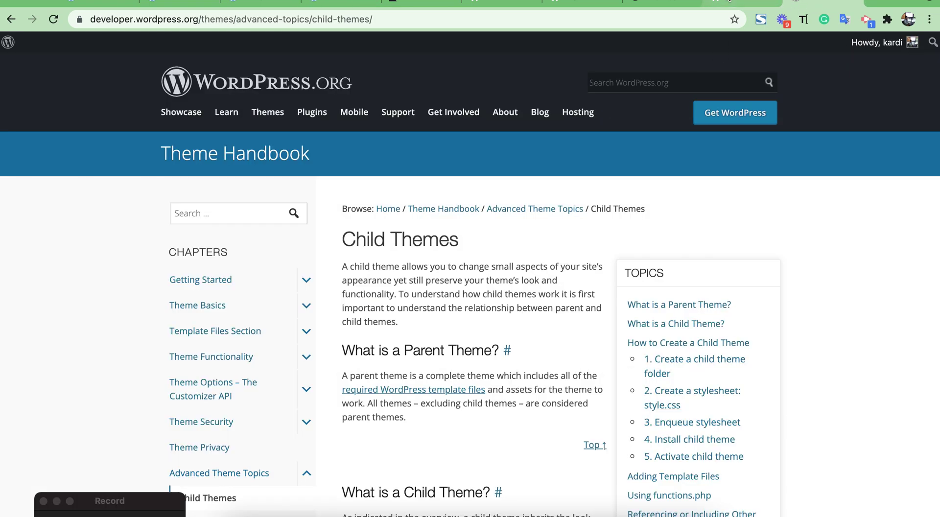
{"action": "left_click", "coordinate": [742, 3]}
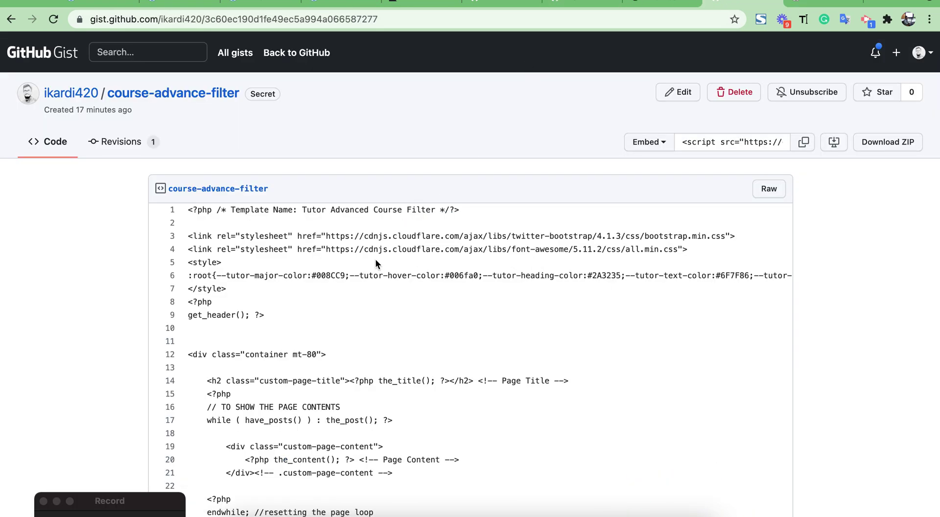
Step: Select all the raw course-advance-filter template code, then return to the file manager's themes folder
{"action": "scroll", "coordinate": [375, 263], "scroll_direction": "down", "scroll_amount": 2}
{"action": "scroll", "coordinate": [375, 264], "scroll_direction": "up", "scroll_amount": 2}
{"action": "scroll", "coordinate": [363, 142], "scroll_direction": "down", "scroll_amount": 1}
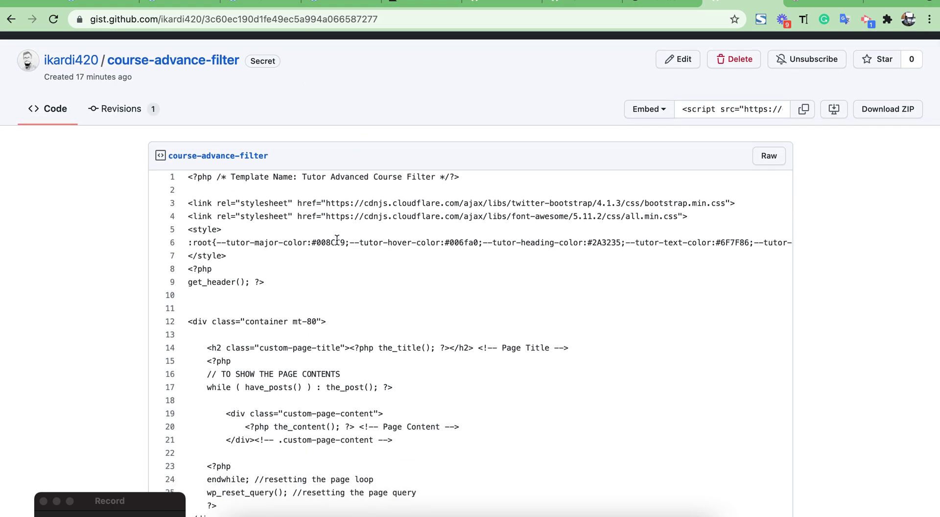
{"action": "scroll", "coordinate": [337, 241], "scroll_direction": "down", "scroll_amount": 1}
{"action": "scroll", "coordinate": [337, 242], "scroll_direction": "down", "scroll_amount": 2}
{"action": "scroll", "coordinate": [337, 241], "scroll_direction": "down", "scroll_amount": 2}
{"action": "scroll", "coordinate": [337, 241], "scroll_direction": "up", "scroll_amount": 5}
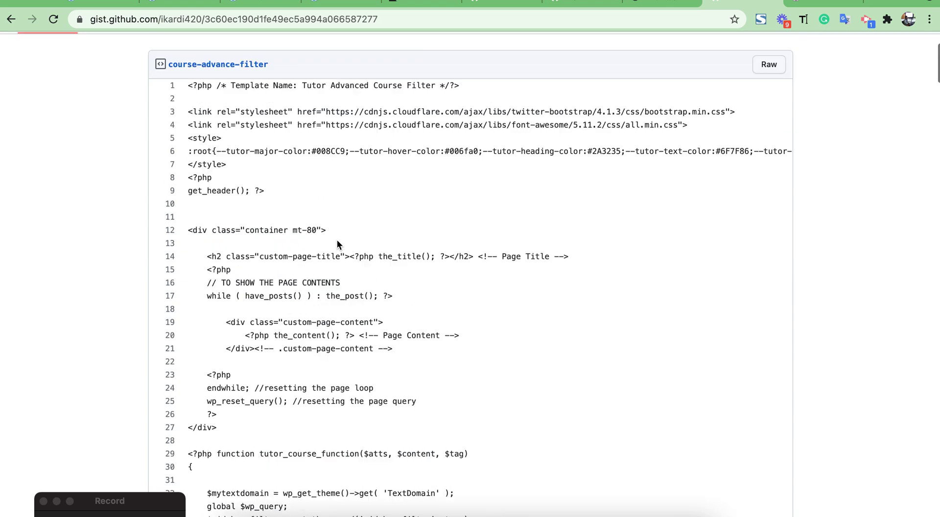
{"action": "left_click", "coordinate": [772, 178]}
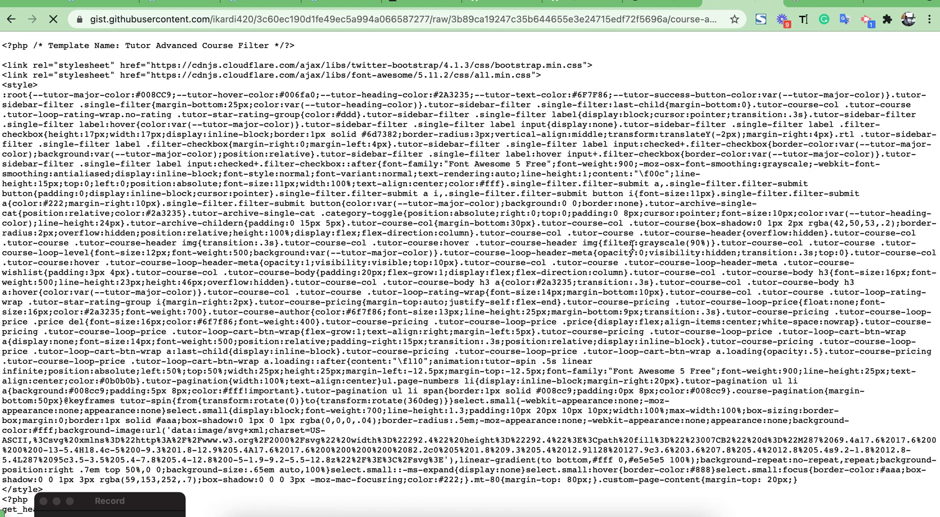
{"action": "key", "text": "super+a"}
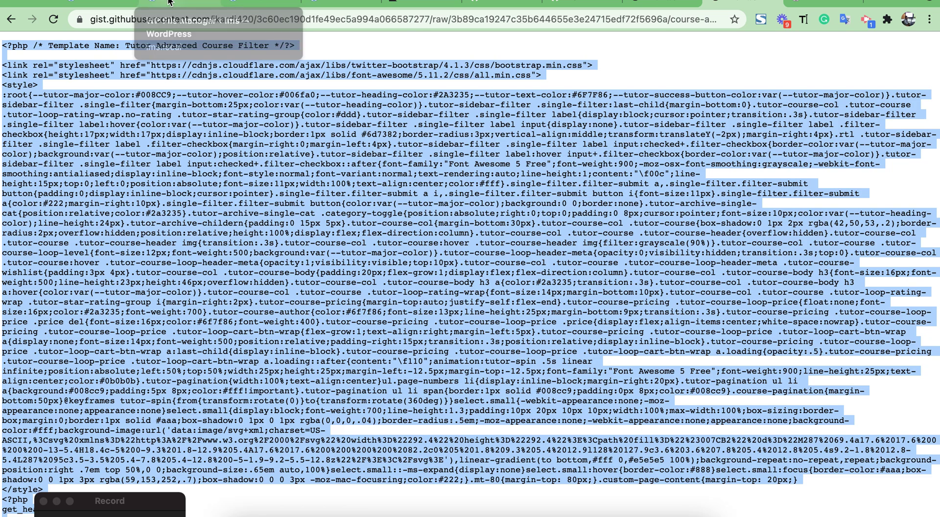
{"action": "left_click", "coordinate": [214, 2]}
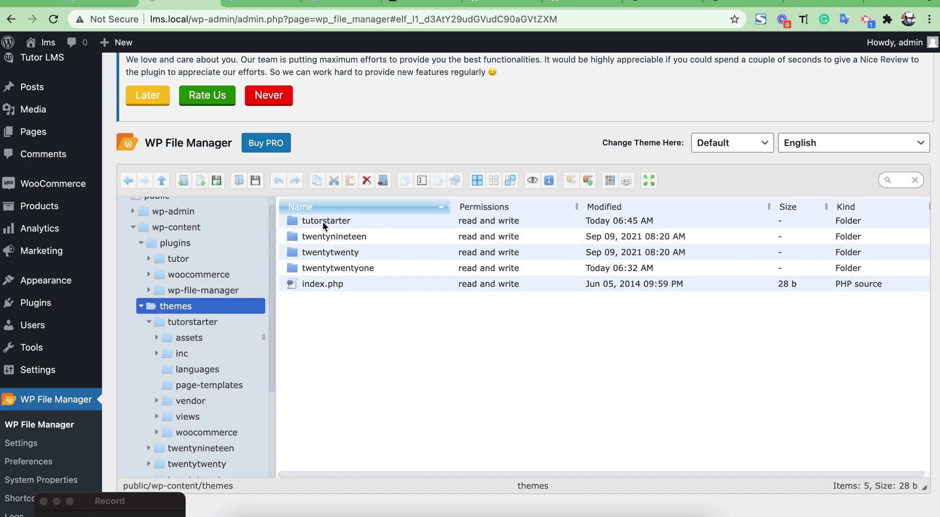
Step: Add a new PHP file named advance-filter.php inside the tutorstarter theme folder
{"action": "left_click", "coordinate": [355, 222]}
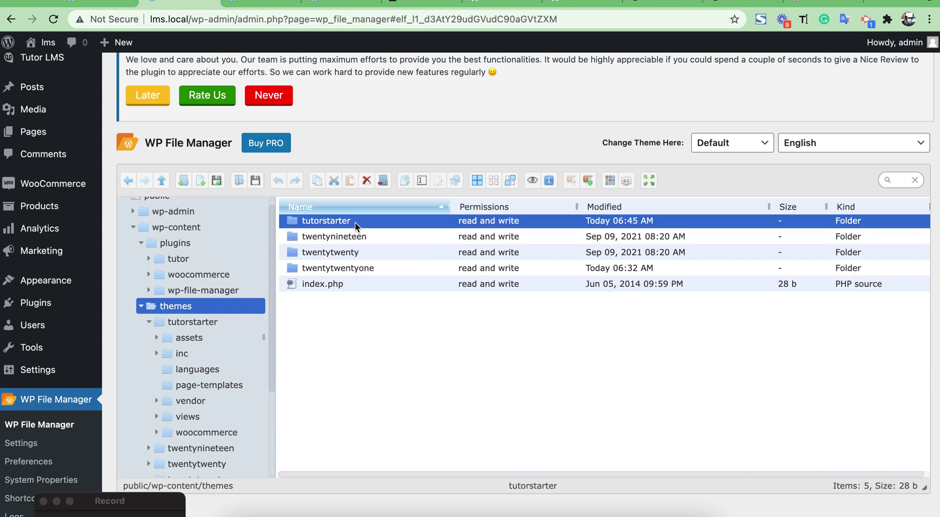
{"action": "double_click", "coordinate": [355, 222]}
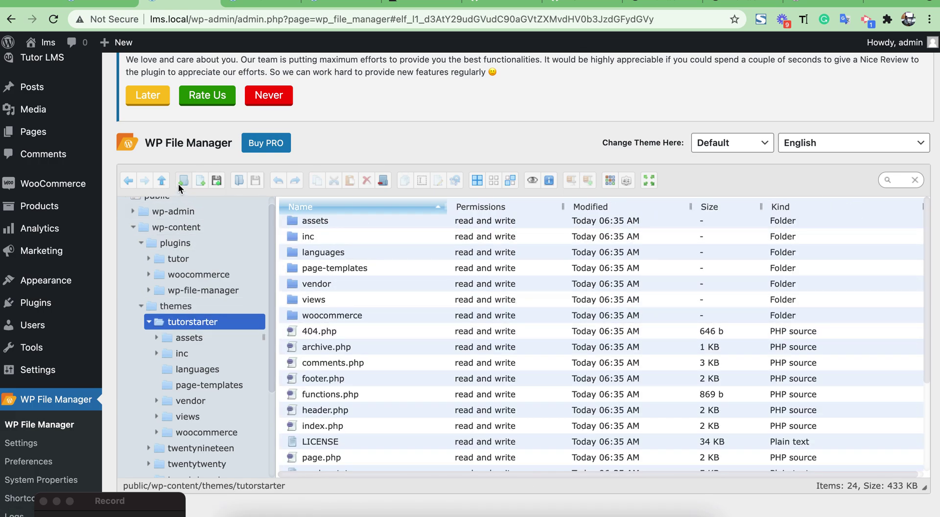
{"action": "left_click", "coordinate": [201, 181]}
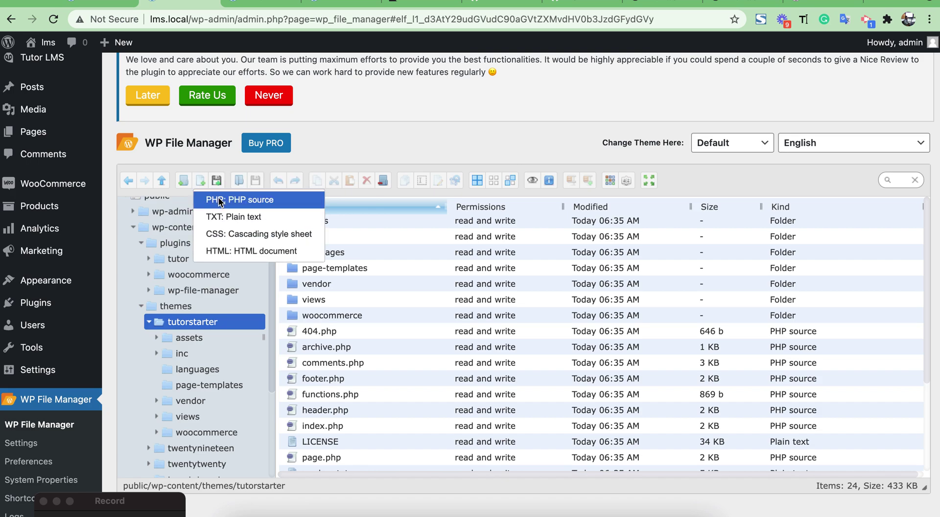
{"action": "left_click", "coordinate": [219, 196]}
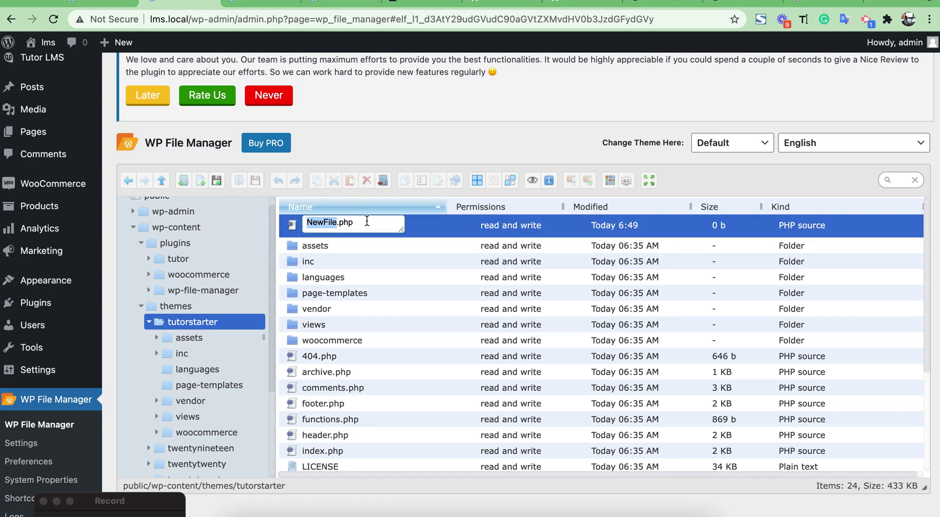
{"action": "type", "text": "admin"}
{"action": "key", "text": "BackSpace"}
{"action": "key", "text": "BackSpace"}
{"action": "key", "text": "BackSpace"}
{"action": "key", "text": "BackSpace"}
{"action": "type", "text": "dvance"}
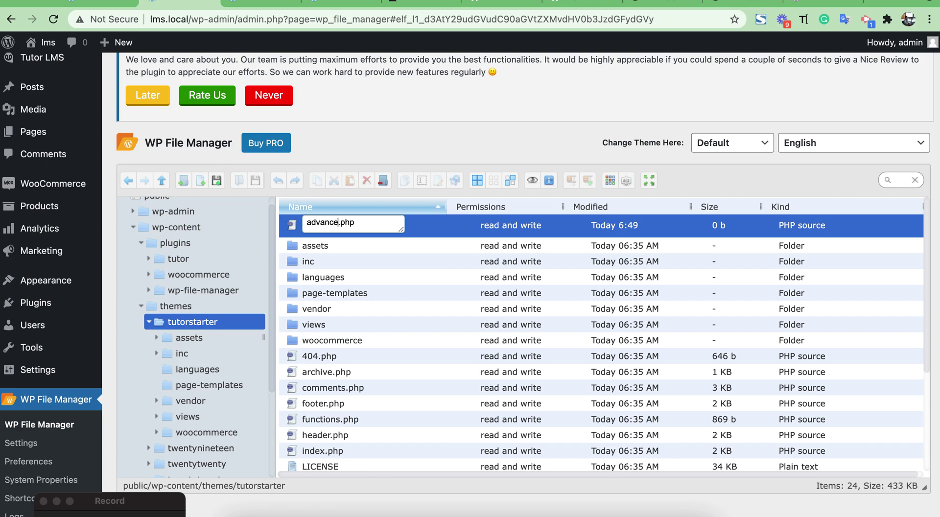
{"action": "type", "text": "-fi"}
{"action": "type", "text": "lter"}
{"action": "key", "text": "Return"}
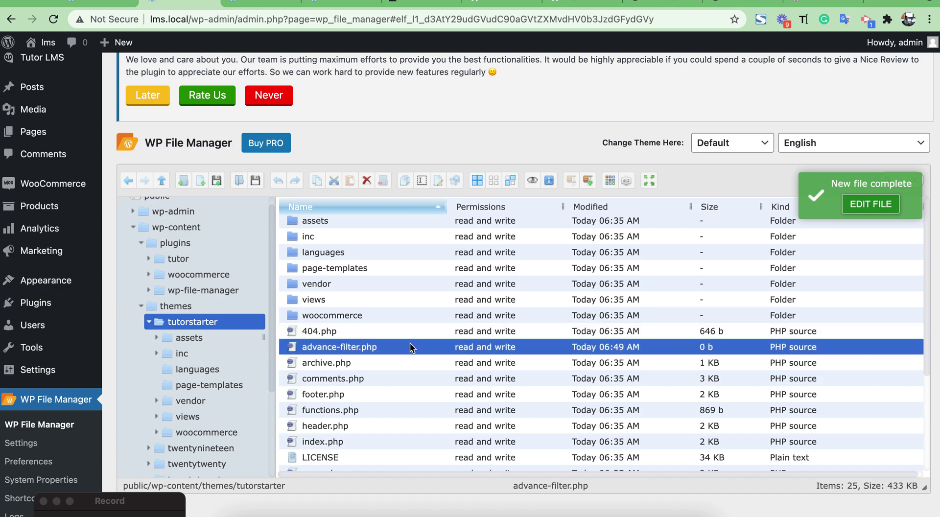
Step: Open advance-filter.php in the Code Editor with the gist template code at the top
{"action": "right_click", "coordinate": [410, 347]}
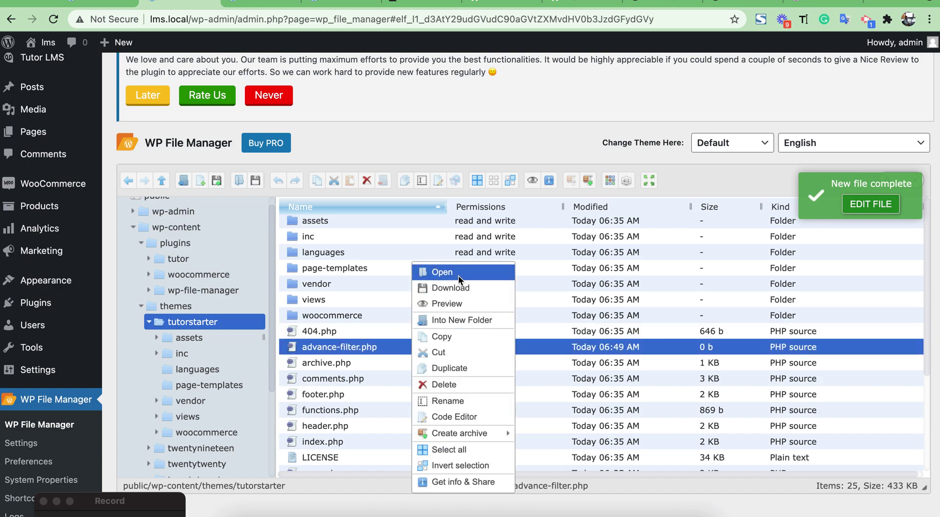
{"action": "left_click", "coordinate": [456, 416]}
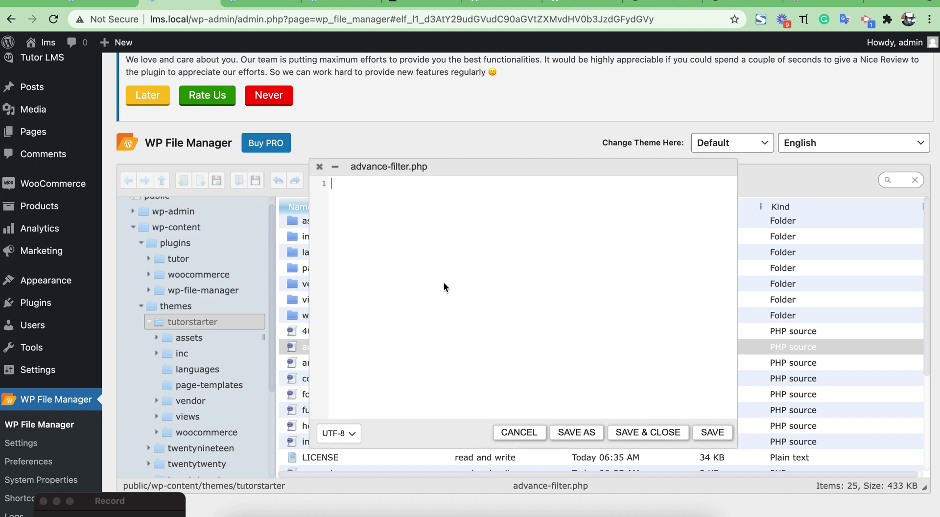
{"action": "scroll", "coordinate": [483, 299], "scroll_direction": "up", "scroll_amount": 10}
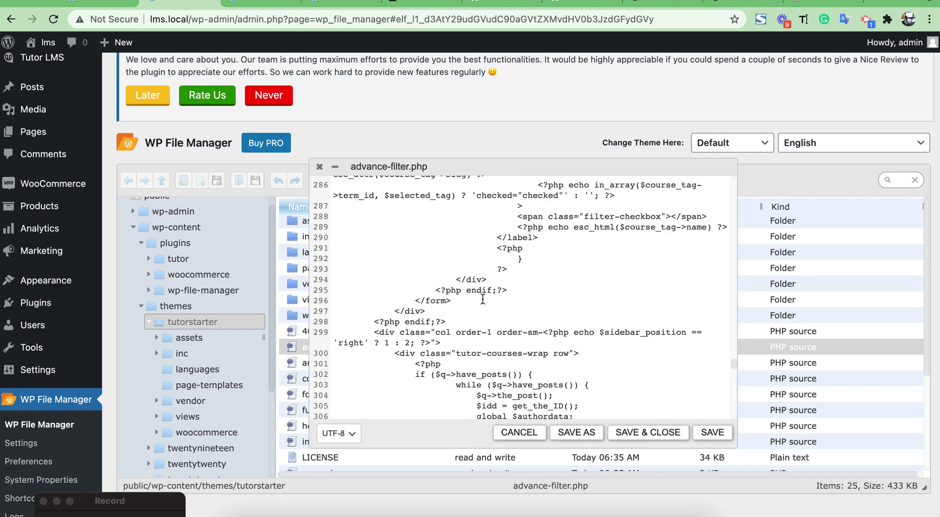
{"action": "scroll", "coordinate": [483, 299], "scroll_direction": "up", "scroll_amount": 10}
{"action": "scroll", "coordinate": [483, 298], "scroll_direction": "up", "scroll_amount": 10}
{"action": "scroll", "coordinate": [483, 299], "scroll_direction": "up", "scroll_amount": 5}
{"action": "scroll", "coordinate": [483, 298], "scroll_direction": "up", "scroll_amount": 3}
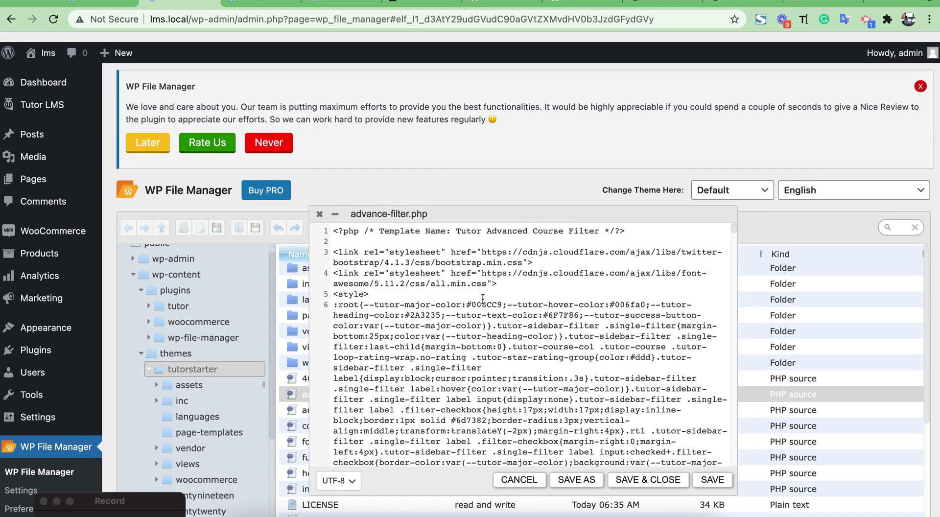
{"action": "scroll", "coordinate": [483, 299], "scroll_direction": "up", "scroll_amount": 2}
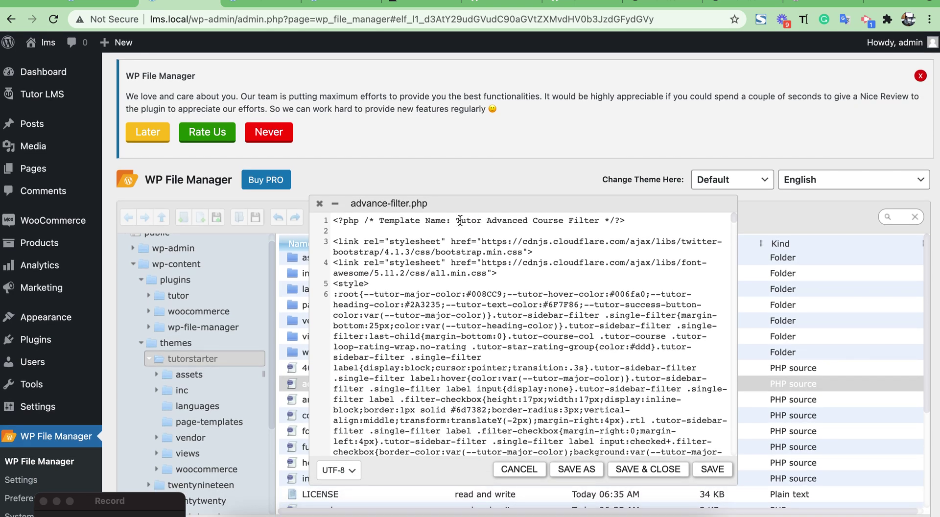
Step: Check the Tutor Advanced Course Filter template name on line 1, then save and close the file
{"action": "left_click_drag", "start_coordinate": [458, 222], "coordinate": [598, 224]}
{"action": "left_click", "coordinate": [570, 229]}
{"action": "left_click", "coordinate": [607, 471]}
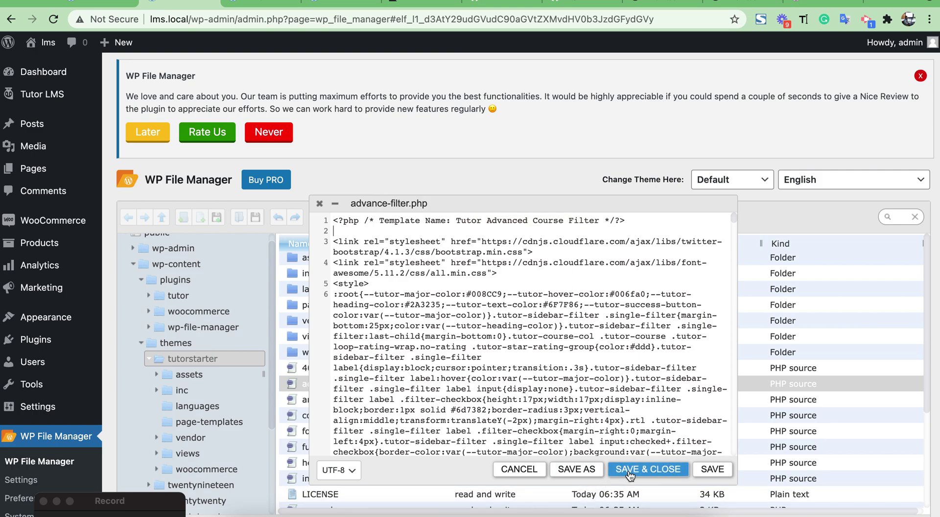
{"action": "left_click", "coordinate": [647, 471]}
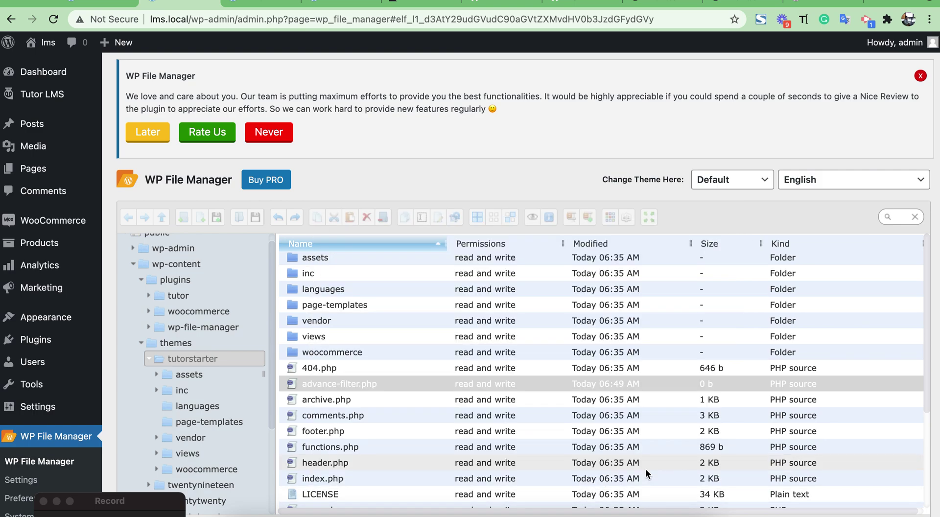
Step: Leave the product editor and start a blank new page from Pages > Add New
{"action": "left_click", "coordinate": [260, 4]}
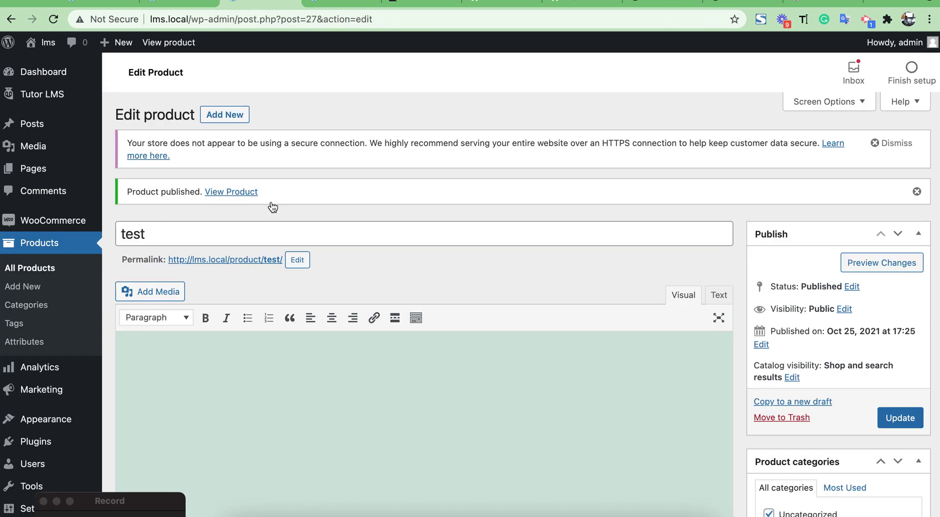
{"action": "scroll", "coordinate": [275, 201], "scroll_direction": "down", "scroll_amount": 2}
{"action": "scroll", "coordinate": [274, 201], "scroll_direction": "up", "scroll_amount": 2}
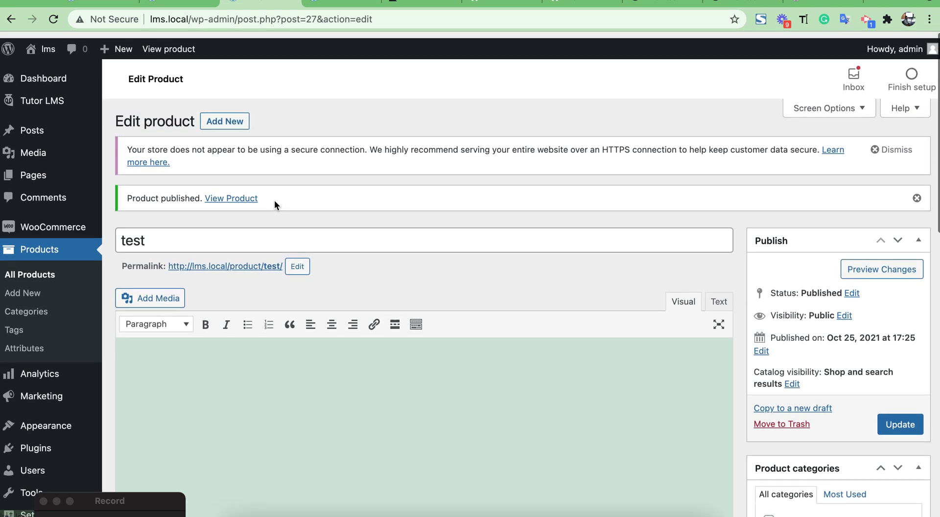
{"action": "scroll", "coordinate": [275, 201], "scroll_direction": "down", "scroll_amount": 2}
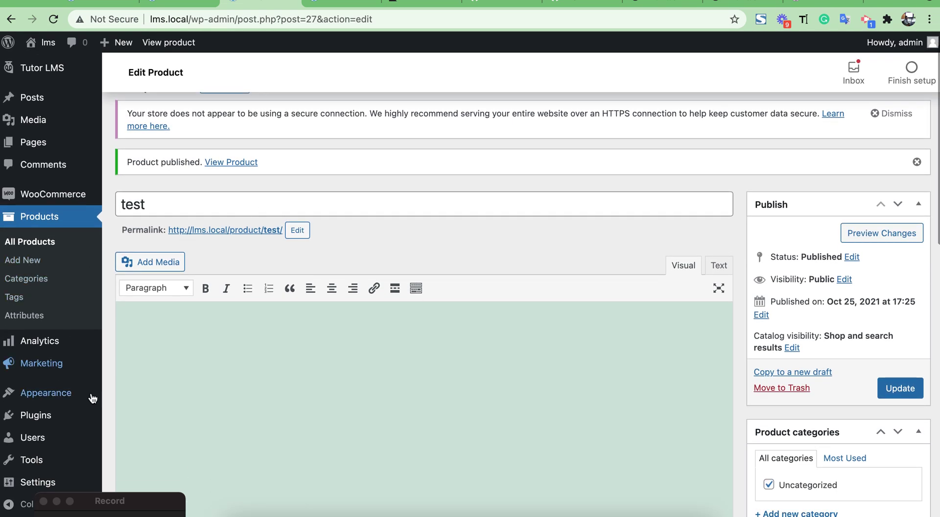
{"action": "scroll", "coordinate": [44, 294], "scroll_direction": "up", "scroll_amount": 1}
{"action": "mouse_move", "coordinate": [34, 169]}
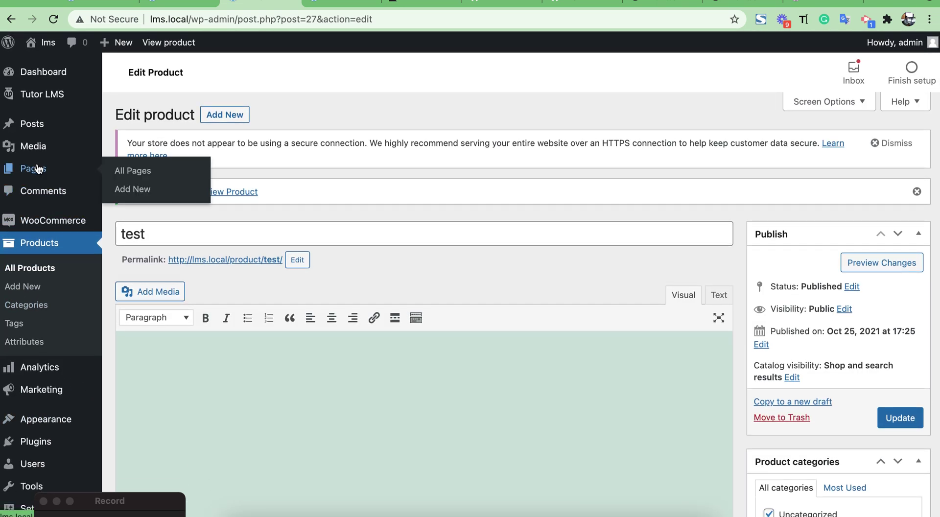
{"action": "left_click", "coordinate": [132, 191]}
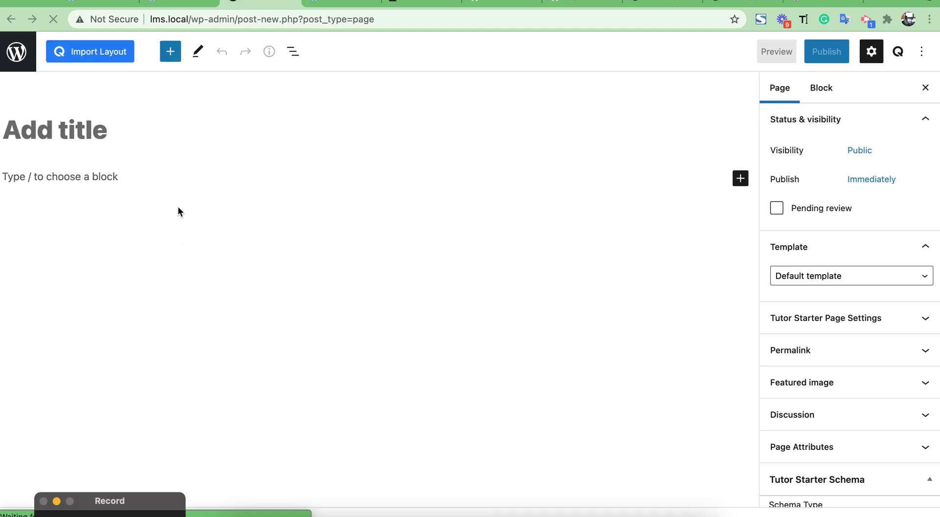
Step: Title the new page 'filter-course'
{"action": "left_click", "coordinate": [104, 130]}
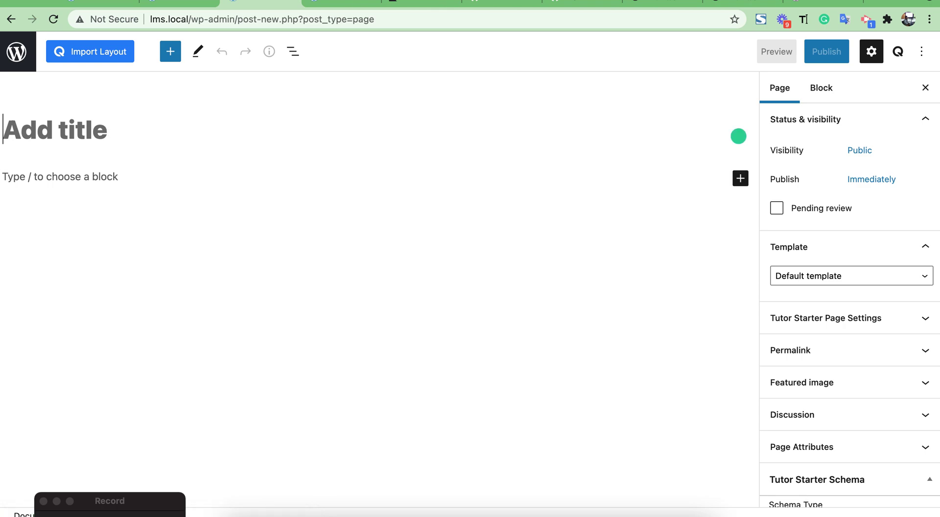
{"action": "type", "text": "filter"}
{"action": "left_click", "coordinate": [54, 135]}
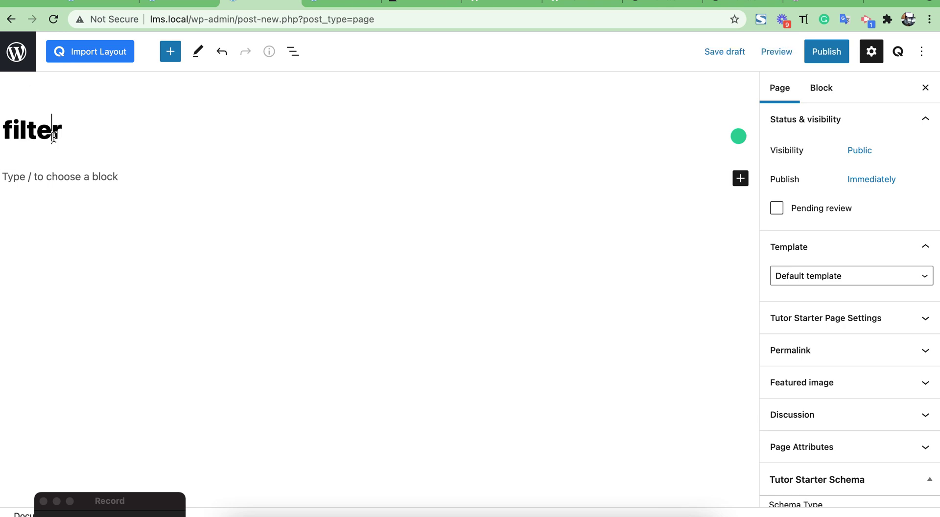
{"action": "left_click", "coordinate": [69, 136]}
{"action": "type", "text": "-c"}
{"action": "type", "text": "ourse"}
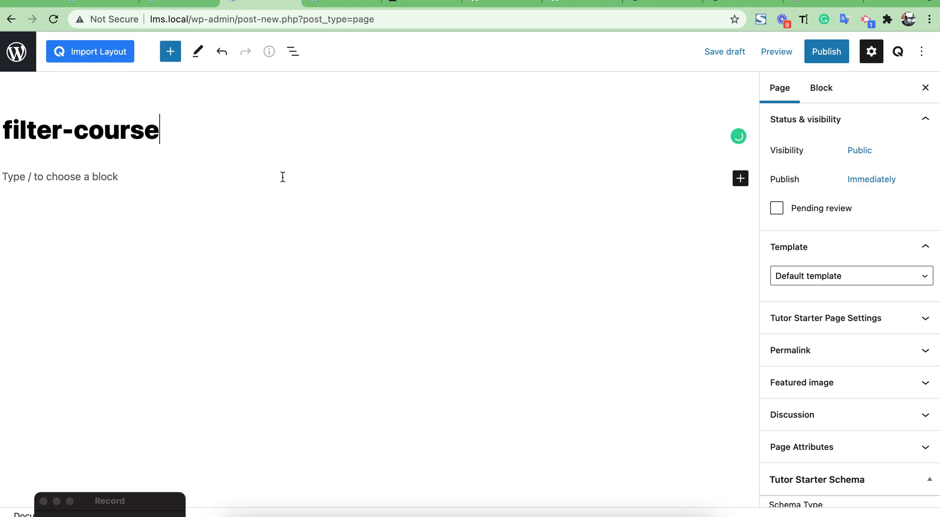
Step: Assign the Tutor Advanced Course Filter template and publish the page
{"action": "left_click", "coordinate": [808, 277]}
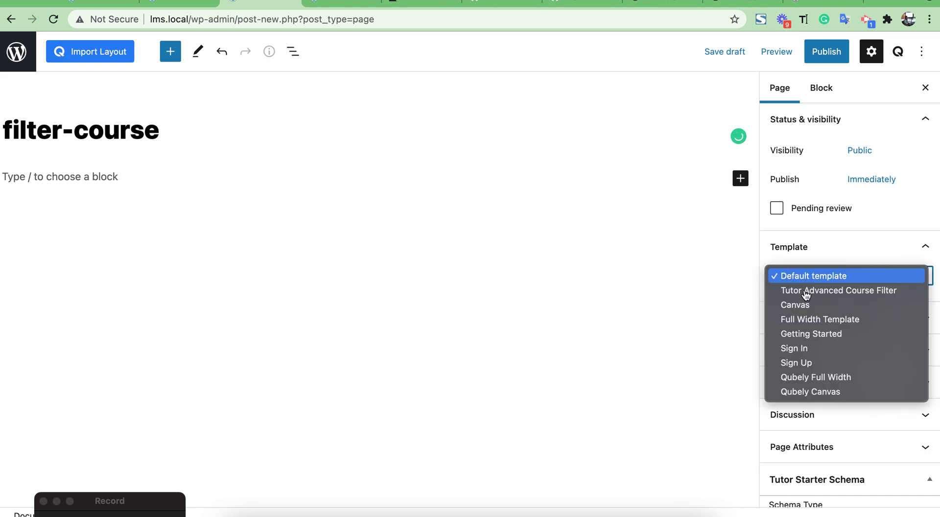
{"action": "left_click", "coordinate": [862, 294]}
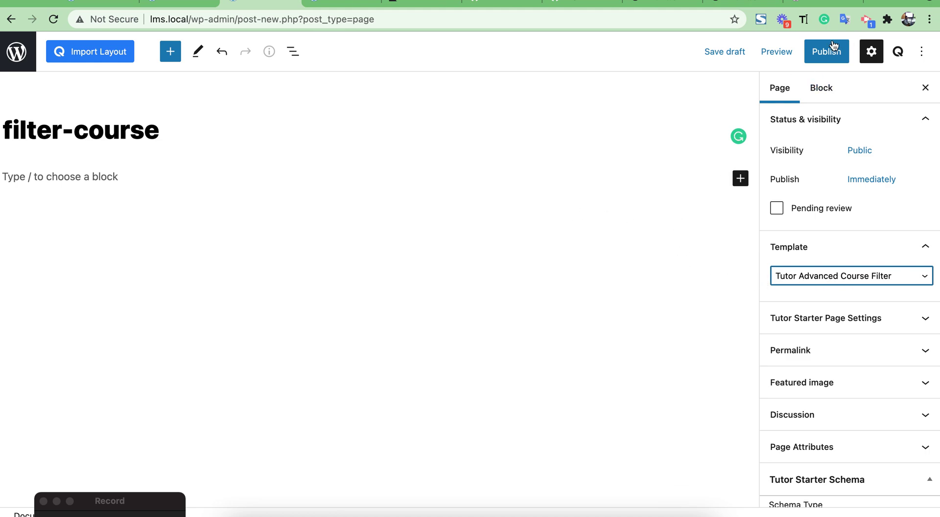
{"action": "left_click", "coordinate": [822, 57]}
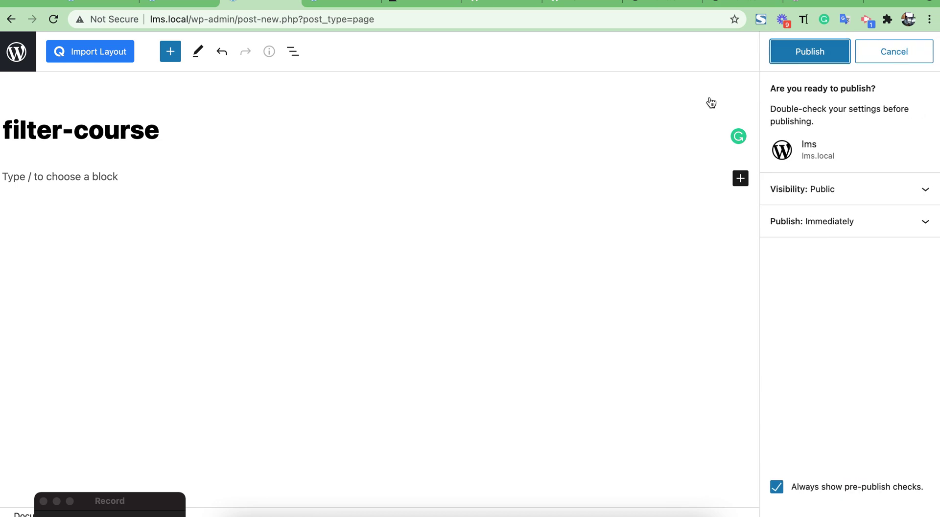
{"action": "left_click", "coordinate": [808, 58]}
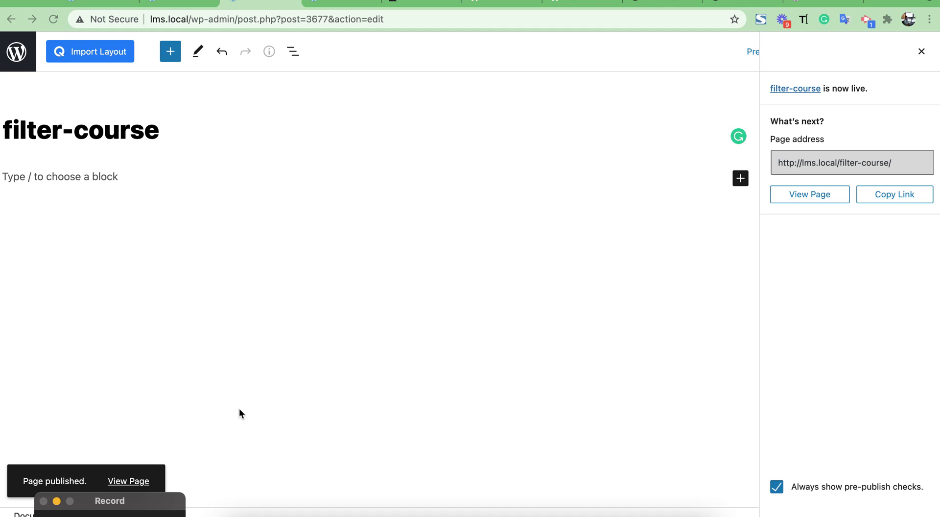
Step: Open the published filter-course page through the notice's View Page link
{"action": "left_click", "coordinate": [127, 484]}
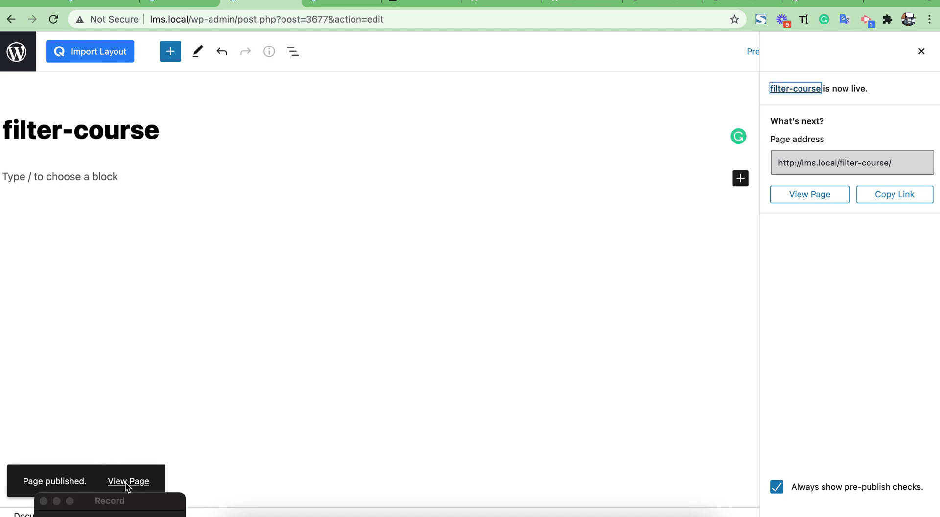
{"action": "left_click", "coordinate": [126, 484]}
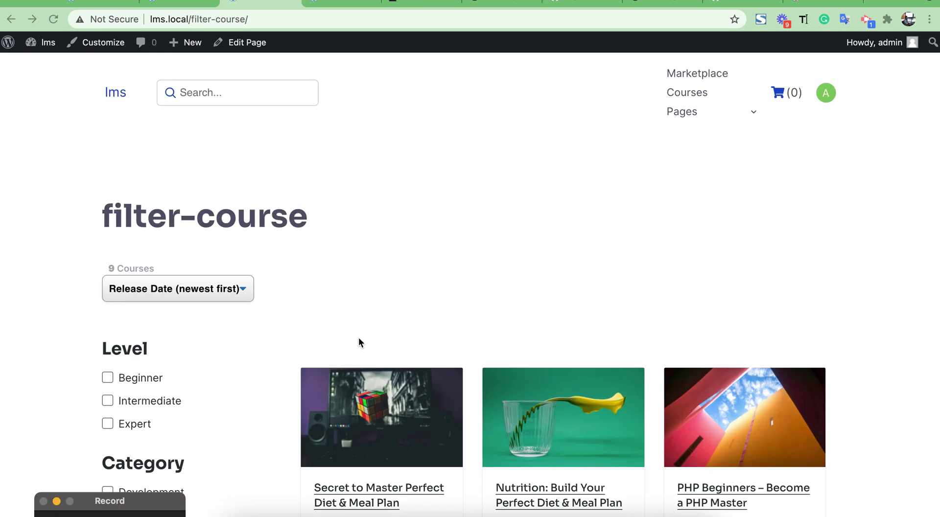
Step: Filter the course list to Beginner level, then add Intermediate
{"action": "scroll", "coordinate": [359, 342], "scroll_direction": "down", "scroll_amount": 2}
{"action": "scroll", "coordinate": [358, 342], "scroll_direction": "up", "scroll_amount": 2}
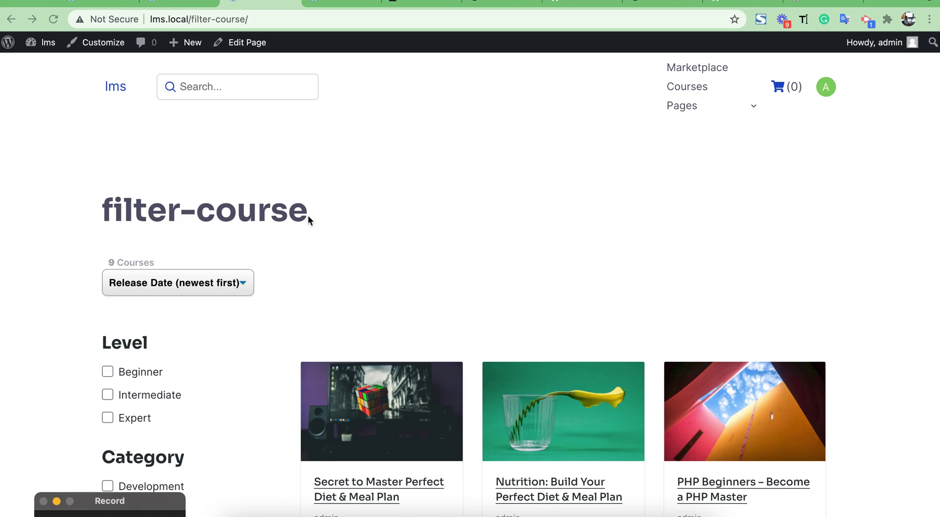
{"action": "scroll", "coordinate": [310, 209], "scroll_direction": "down", "scroll_amount": 5}
{"action": "scroll", "coordinate": [310, 210], "scroll_direction": "up", "scroll_amount": 3}
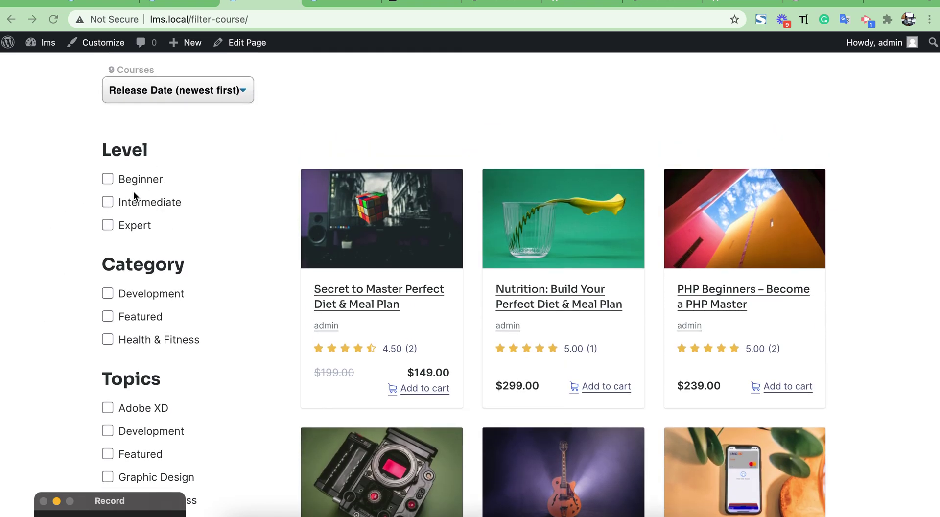
{"action": "left_click", "coordinate": [108, 183]}
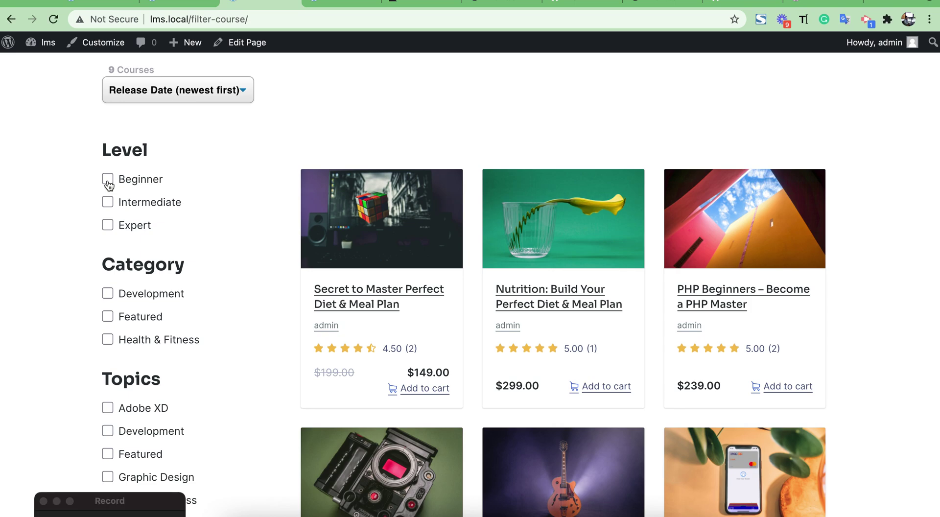
{"action": "left_click", "coordinate": [108, 182]}
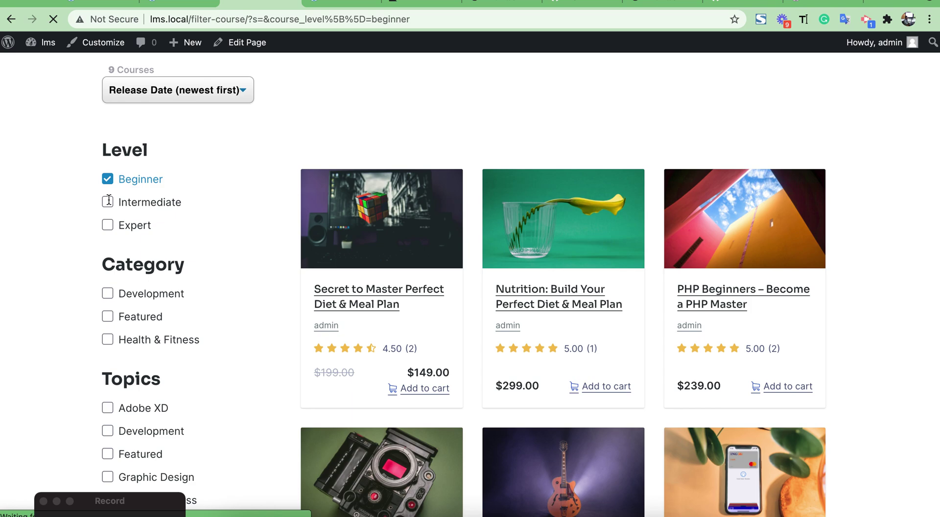
{"action": "scroll", "coordinate": [106, 142], "scroll_direction": "down", "scroll_amount": 5}
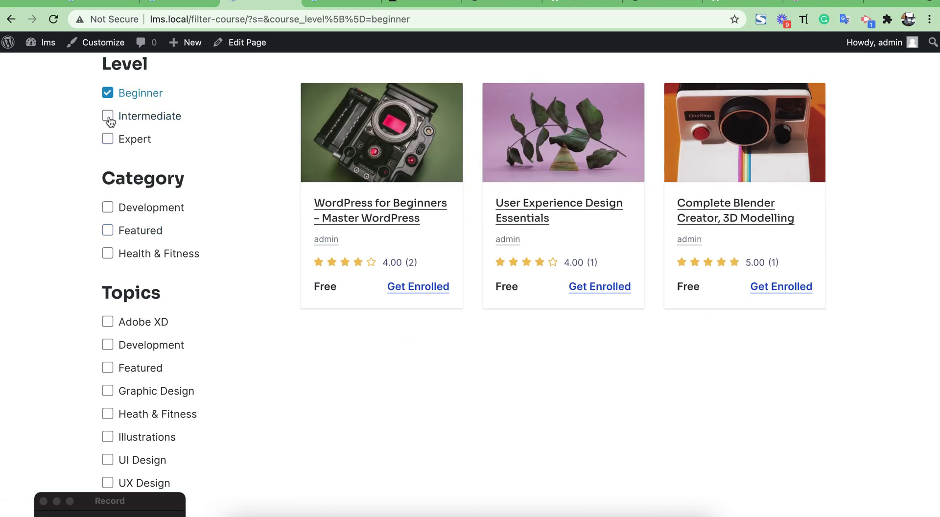
{"action": "left_click", "coordinate": [108, 117]}
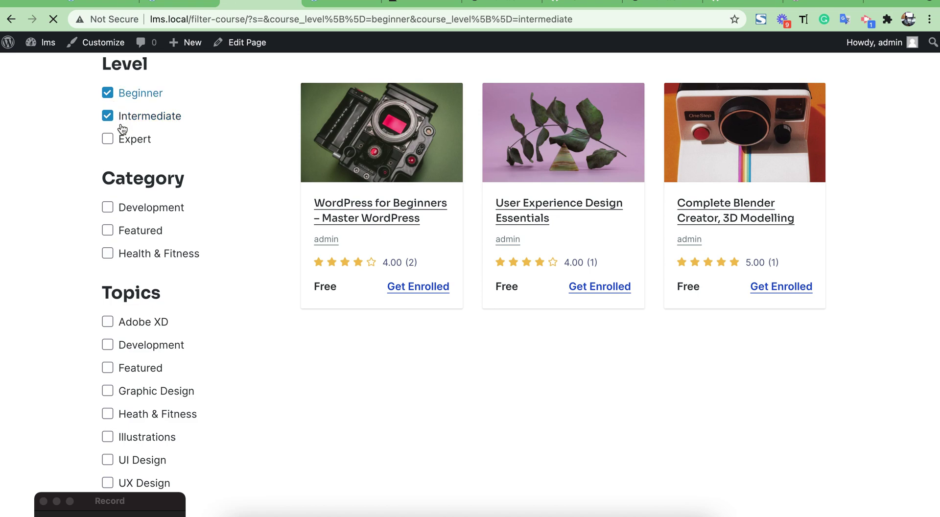
Step: Drop Beginner and add the Development category, leaving only PHP Beginners, with sorting unchanged
{"action": "scroll", "coordinate": [131, 248], "scroll_direction": "down", "scroll_amount": 5}
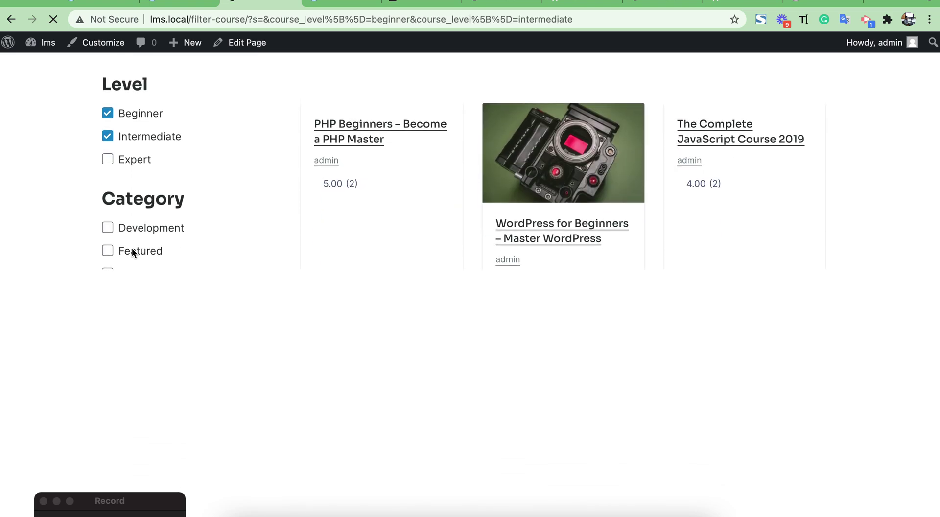
{"action": "left_click", "coordinate": [108, 96]}
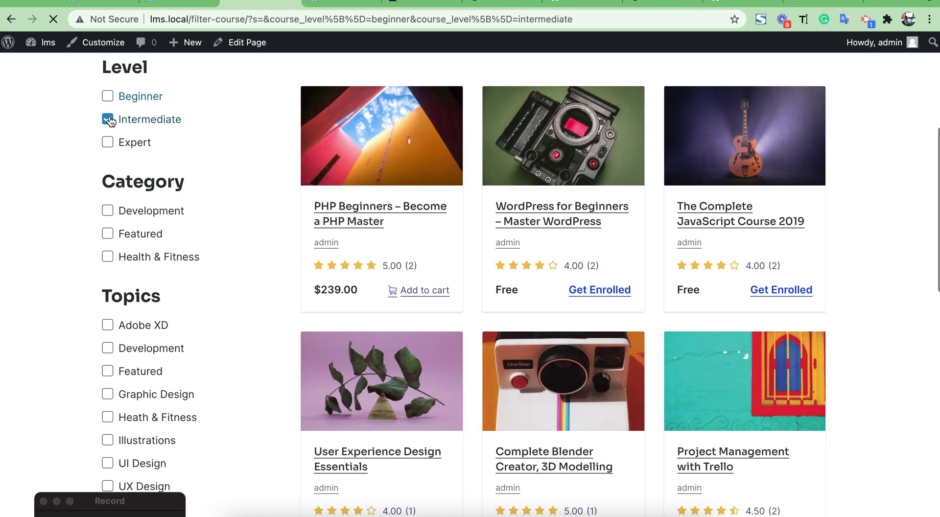
{"action": "scroll", "coordinate": [87, 239], "scroll_direction": "down", "scroll_amount": 1}
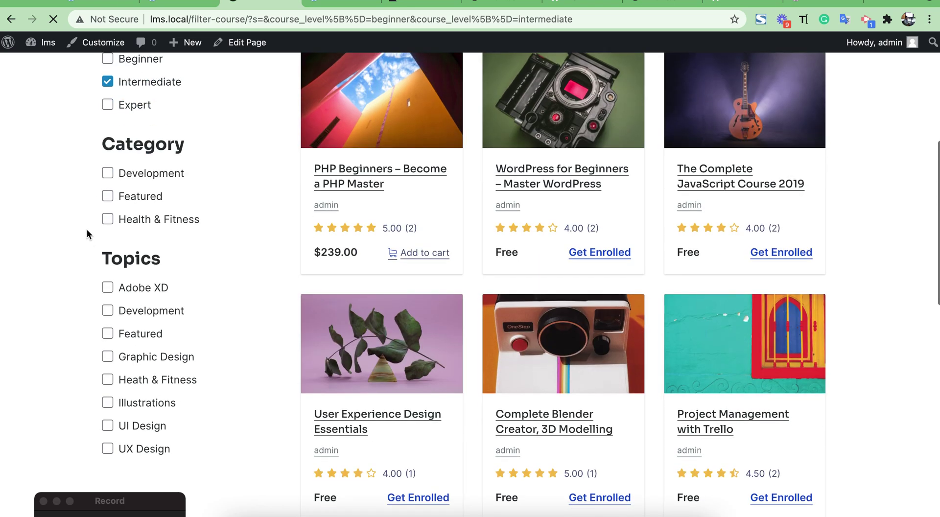
{"action": "left_click", "coordinate": [108, 173]}
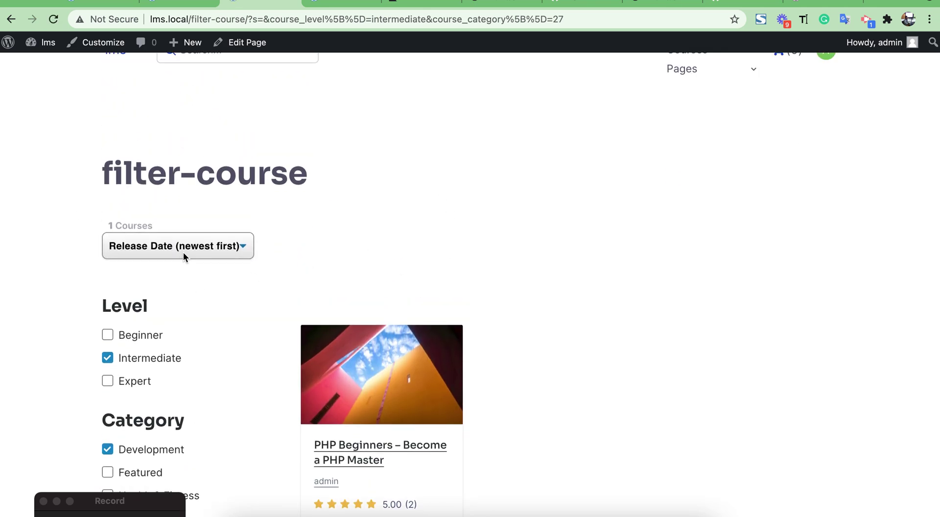
{"action": "left_click", "coordinate": [184, 251]}
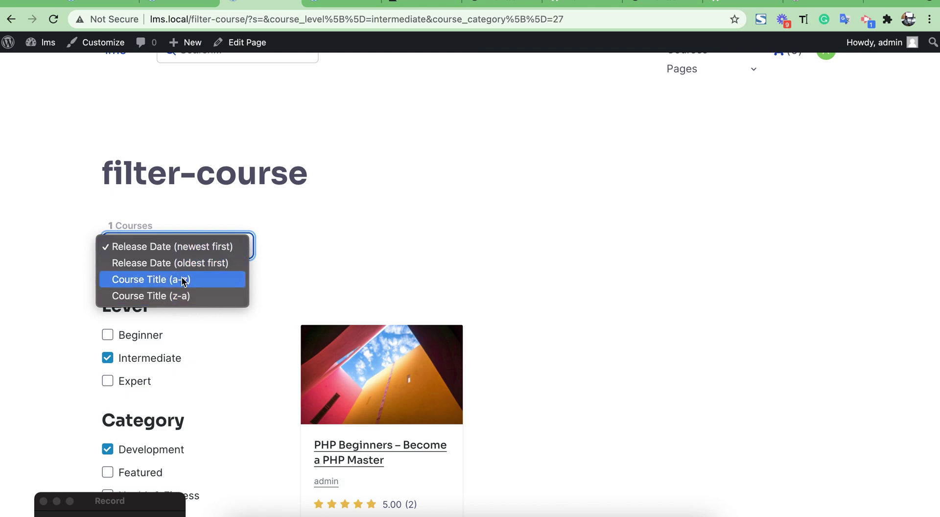
{"action": "left_click", "coordinate": [383, 249]}
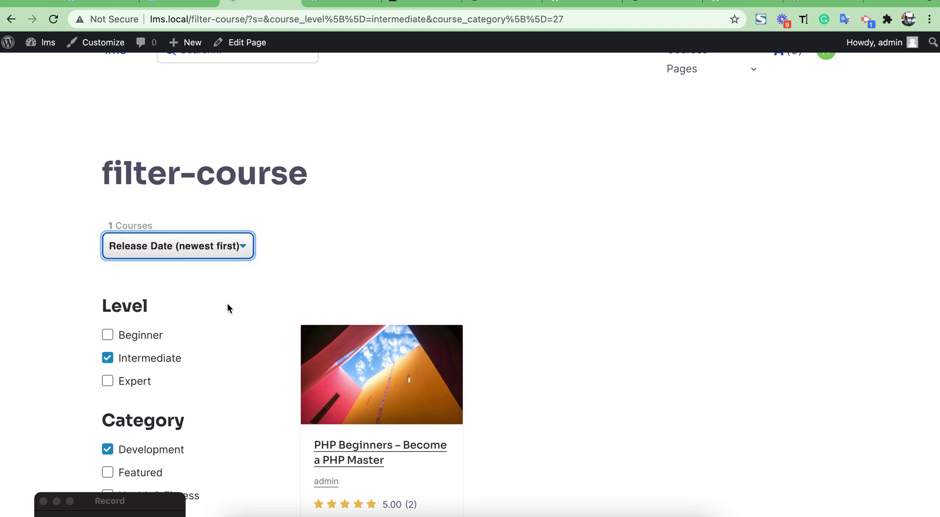
{"action": "scroll", "coordinate": [227, 303], "scroll_direction": "down", "scroll_amount": 8}
{"action": "scroll", "coordinate": [228, 304], "scroll_direction": "down", "scroll_amount": 2}
{"action": "scroll", "coordinate": [227, 301], "scroll_direction": "up", "scroll_amount": 10}
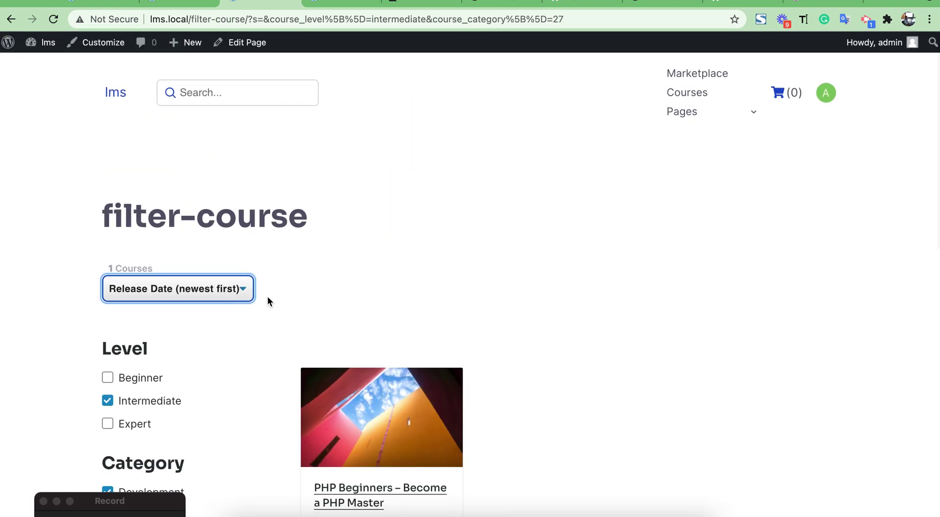